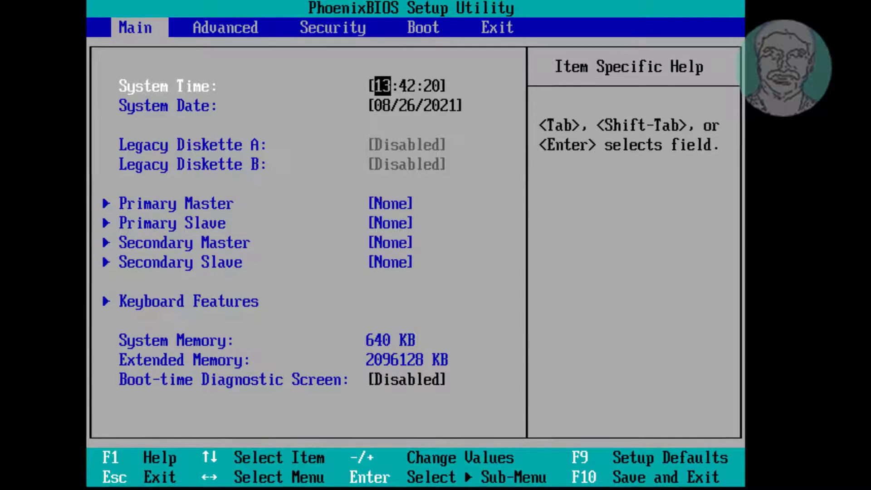
# - Browse the BIOS Main, Advanced, Security and Boot pages through to the Exit menu
pyautogui.press('Down')
pyautogui.press('Down')
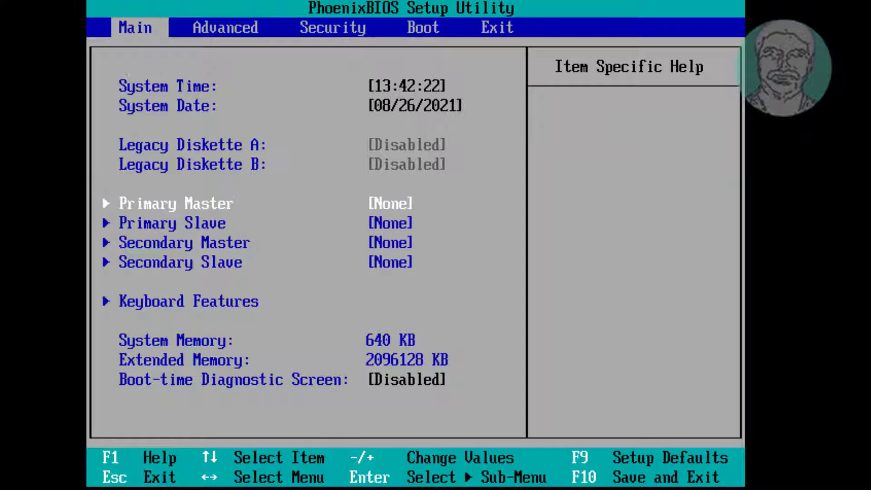
pyautogui.press('Up')
pyautogui.press('Up')
pyautogui.press('Right')
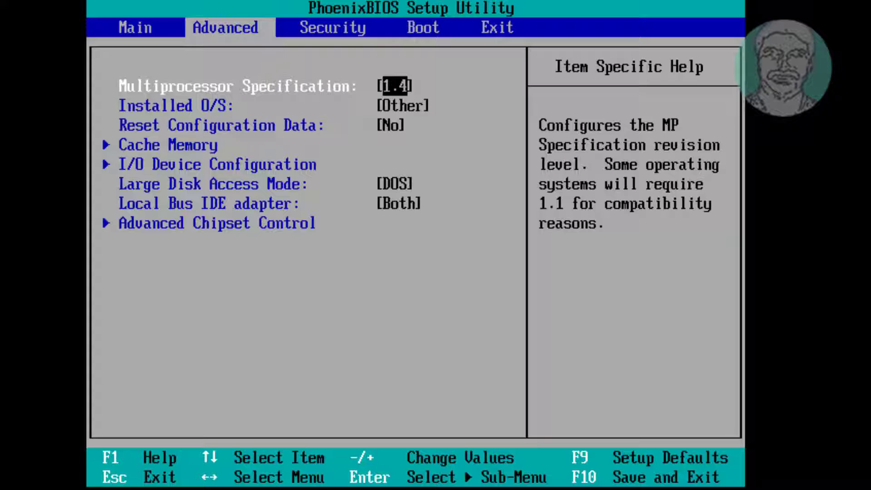
pyautogui.press('Right')
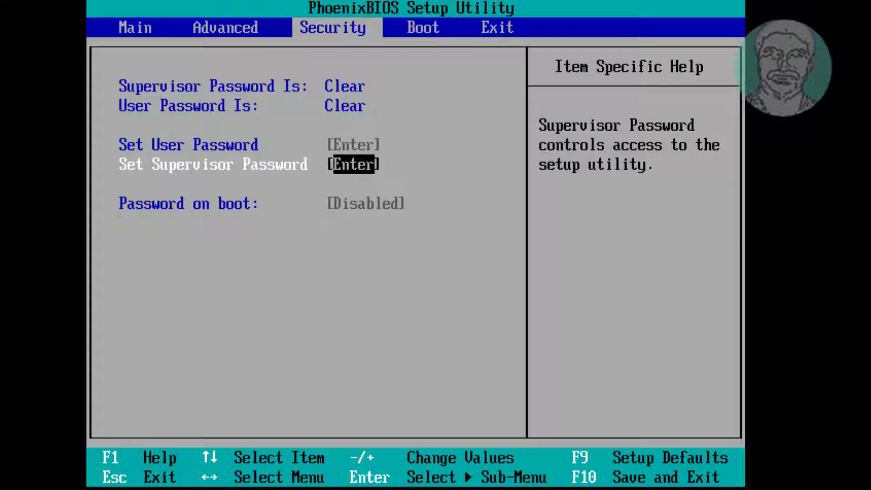
pyautogui.press('Right')
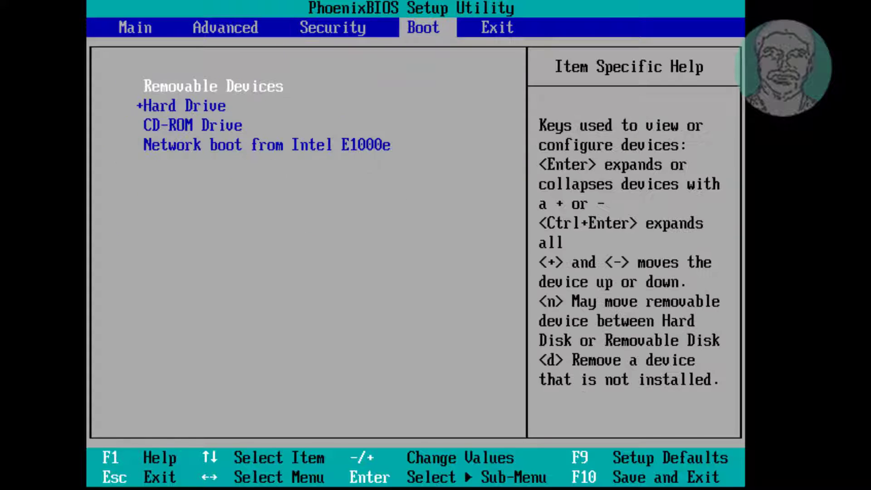
pyautogui.press('Right')
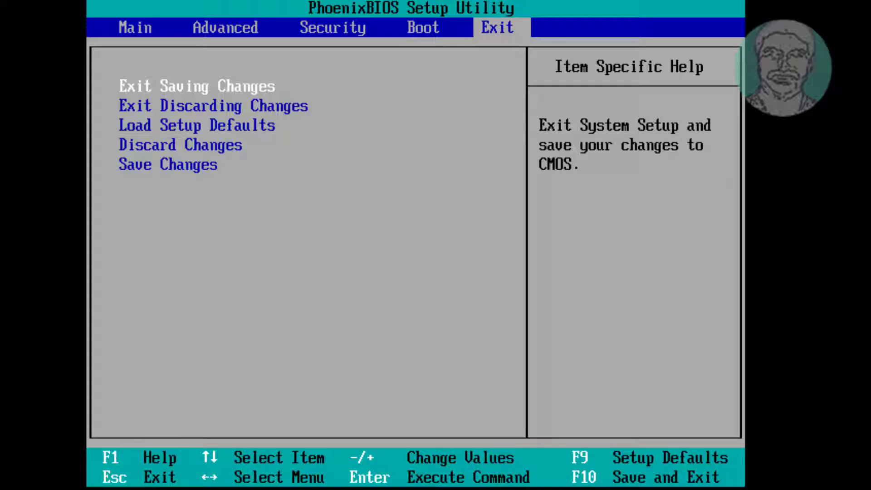
# - Load the BIOS setup defaults, then save and exit to restart the machine
pyautogui.press('Down')
pyautogui.press('Down')
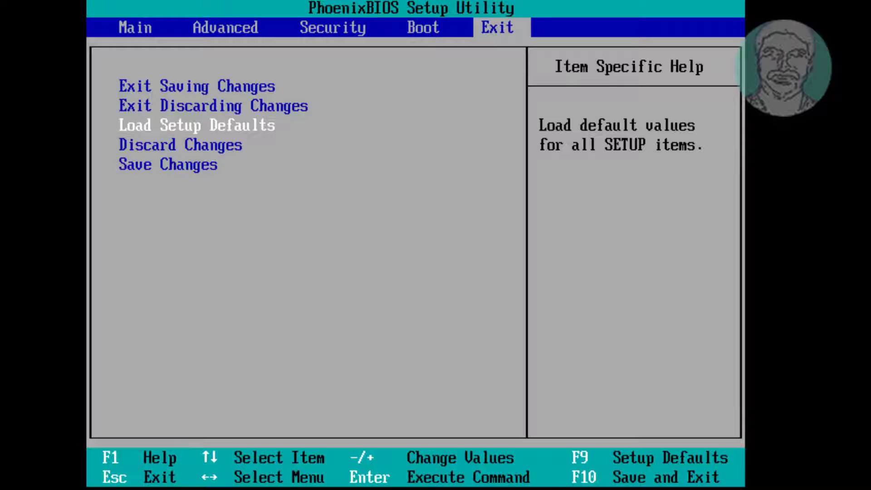
pyautogui.press('Return')
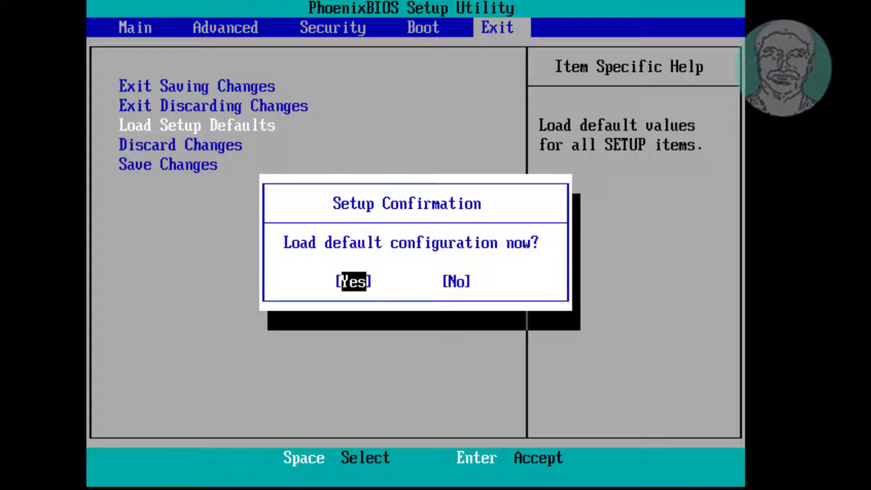
pyautogui.press('Return')
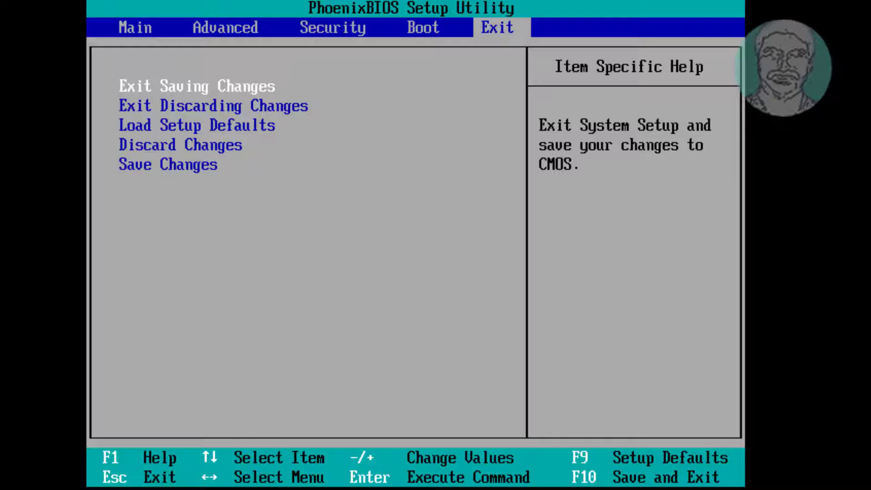
pyautogui.press('Return')
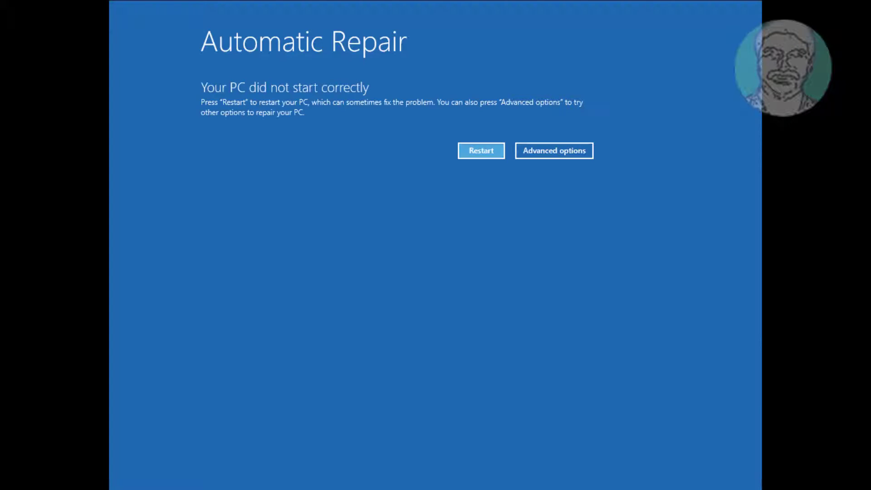
# - Go through Advanced options and Troubleshoot to launch the recovery Command Prompt
pyautogui.click(559, 156)
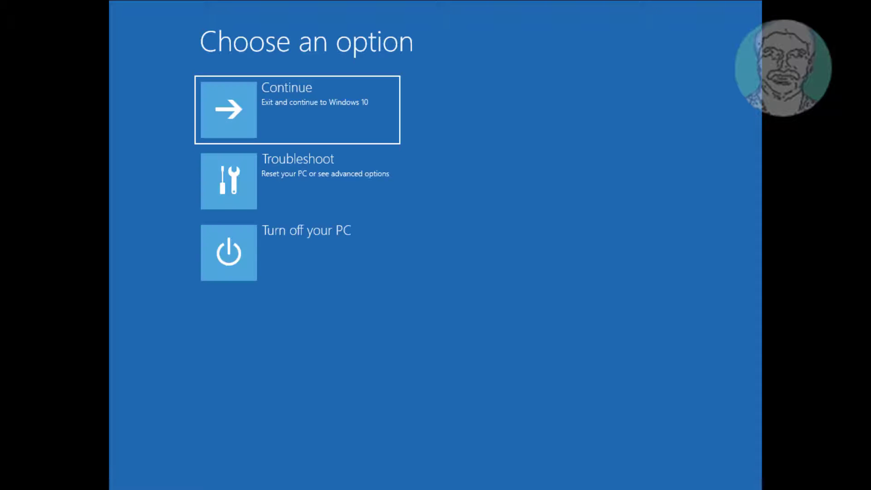
pyautogui.click(304, 177)
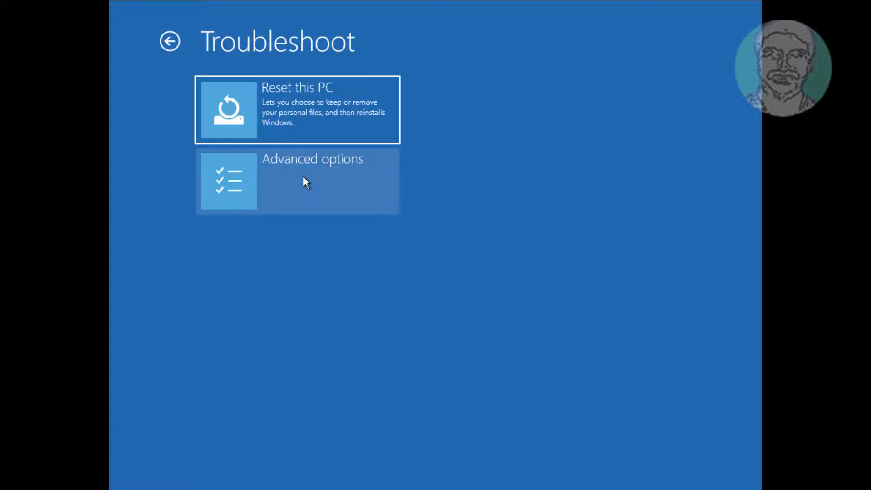
pyautogui.click(334, 182)
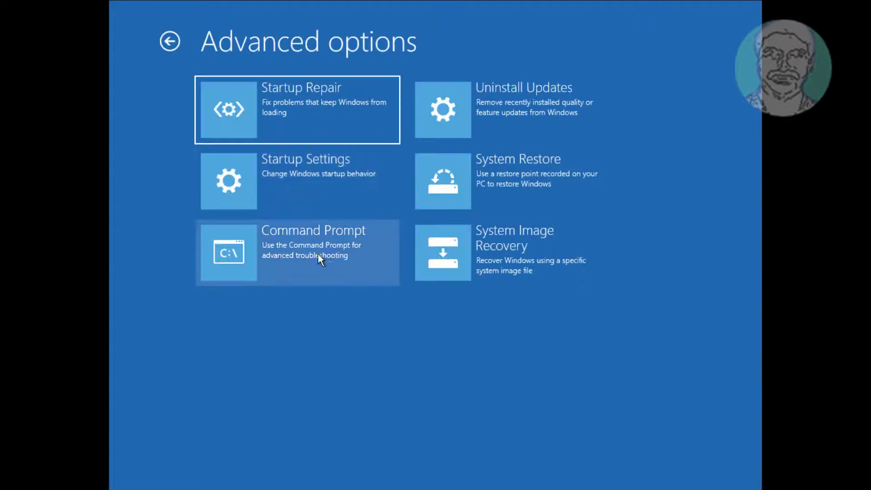
pyautogui.click(303, 254)
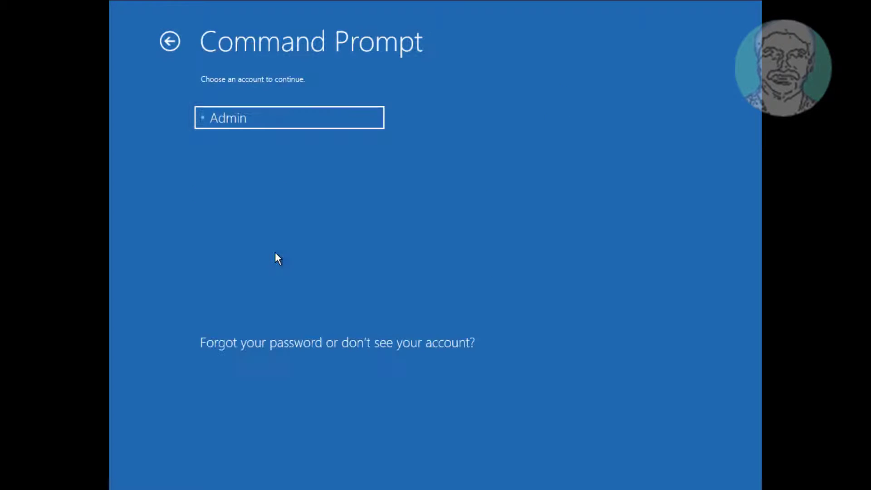
# - Sign in with the administrator account by entering its password
pyautogui.click(242, 117)
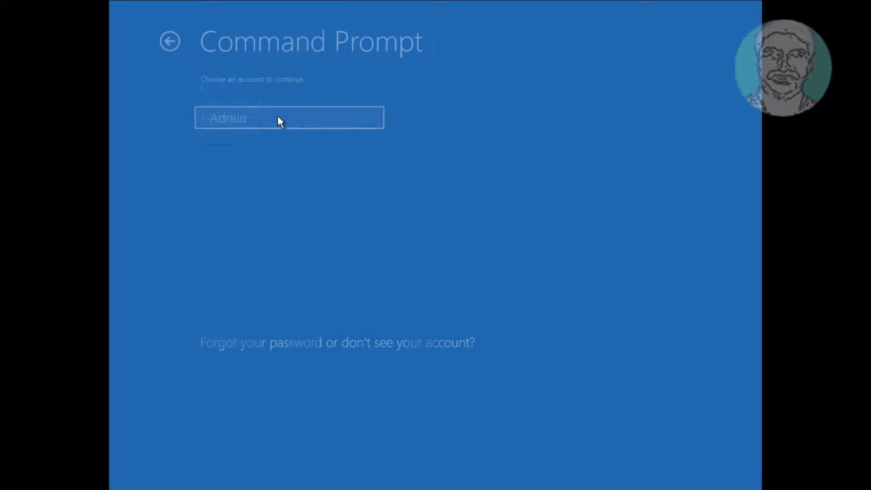
pyautogui.write('••••••')
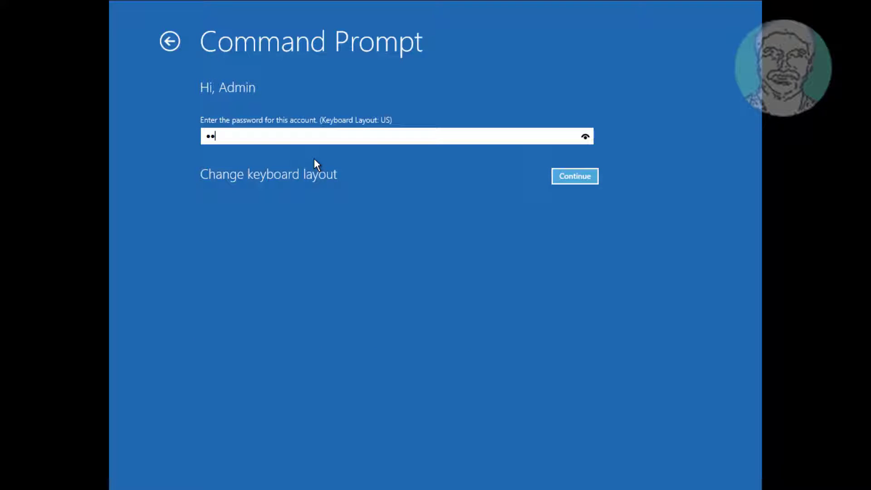
pyautogui.write('•••')
pyautogui.press('Return')
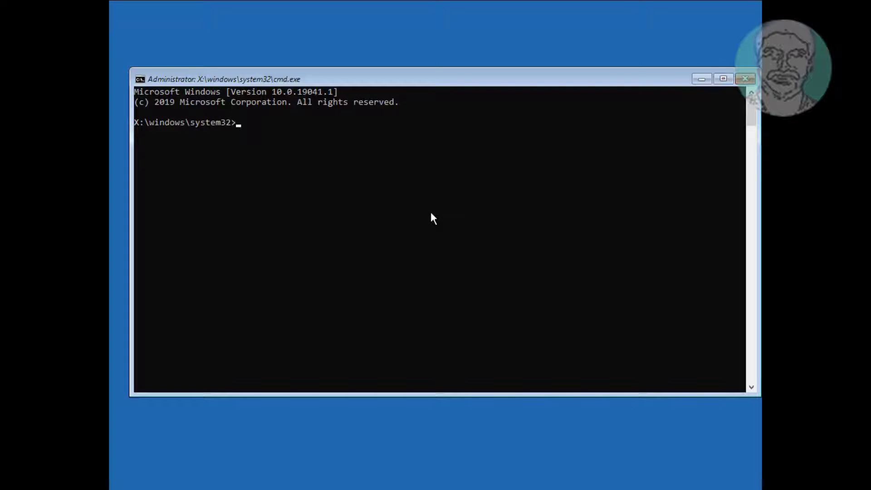
# - Switch to C:, export the boot configuration to c:\bcdbackup, and begin attrib on c:\boot\bcd
pyautogui.write('c:')
pyautogui.press('Return')
pyautogui.write('bcdedit /')
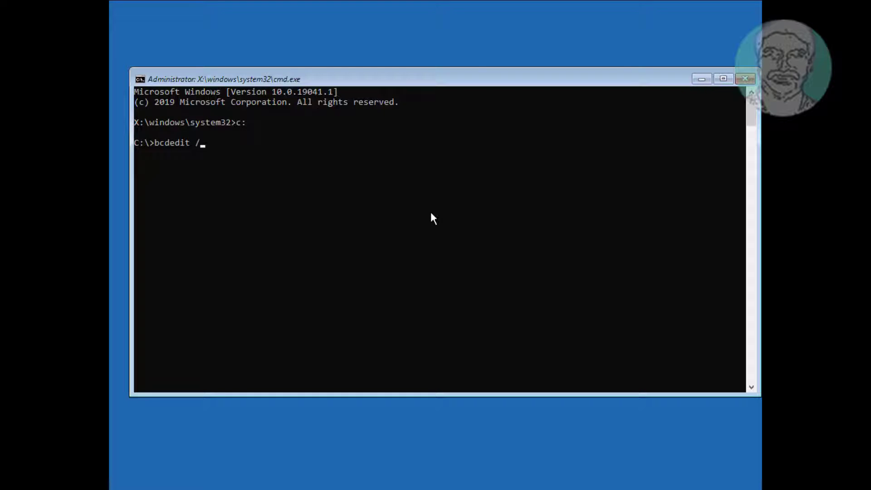
pyautogui.write('export c:\\bcdbackup')
pyautogui.press('Return')
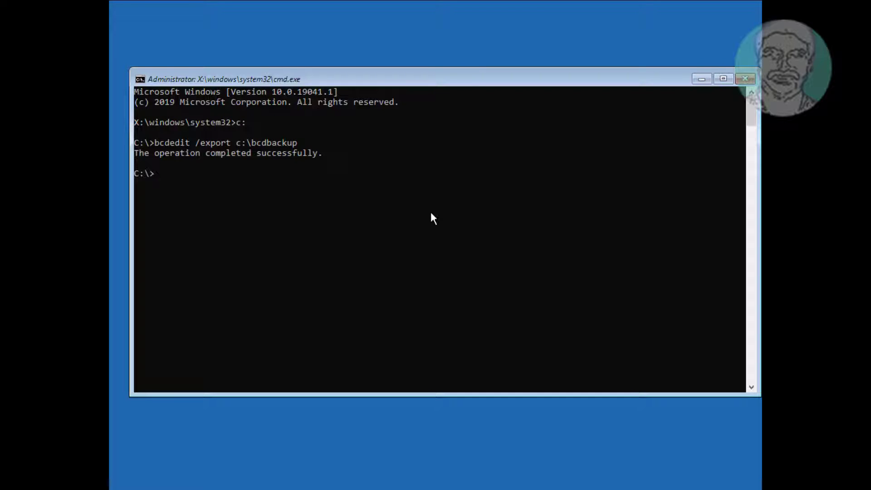
# - Clear the hidden, read-only and system attributes on c:\boot\bcd and rename it bcd.old
pyautogui.write('attrib c:\\boot\\bcd -h -r -s')
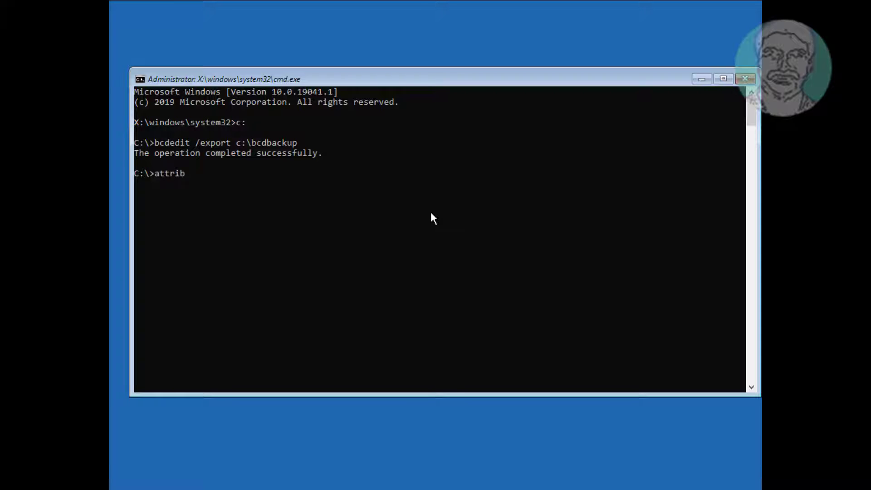
# - Switch to C:, export the boot configuration to c:\bcdbackup, and begin attrib on c:\boot\bcd
# - Clear the hidden, read-only and system attributes on c:\boot\bcd and rename it bcd.old
pyautogui.write(' c:\\boot\\bcd -h -r -s')
pyautogui.press('Return')
pyautogui.write('ren')
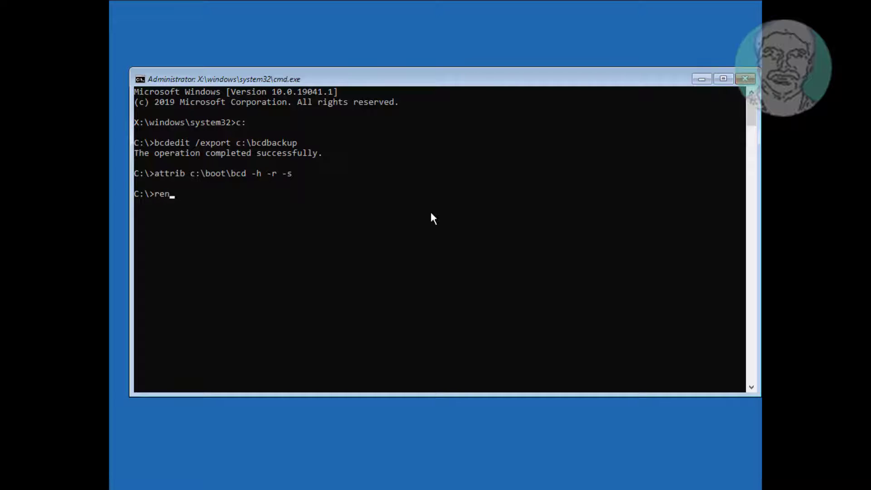
pyautogui.write(' c')
pyautogui.write(':\x08oot')
pyautogui.write('\\')
pyautogui.write(':\\boot\\bcd')
pyautogui.write(' bcd')
pyautogui.write('.old')
pyautogui.press('Return')
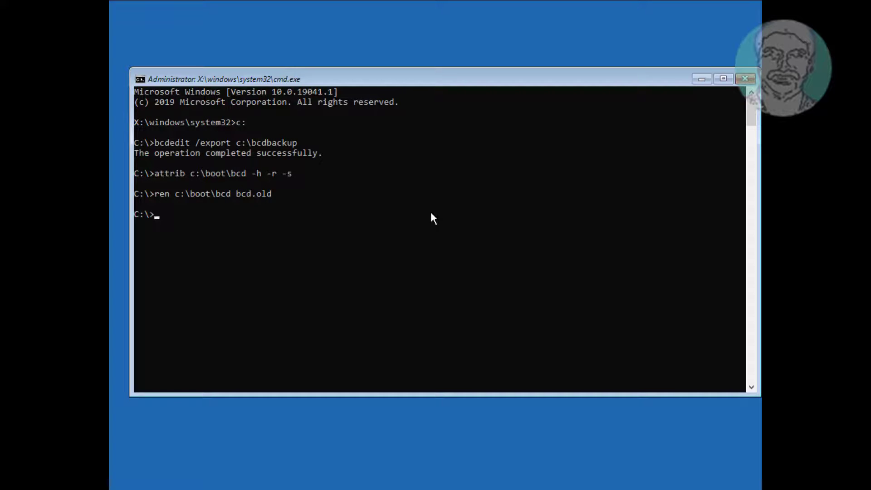
pyautogui.write('bootrec /rebuildbcd')
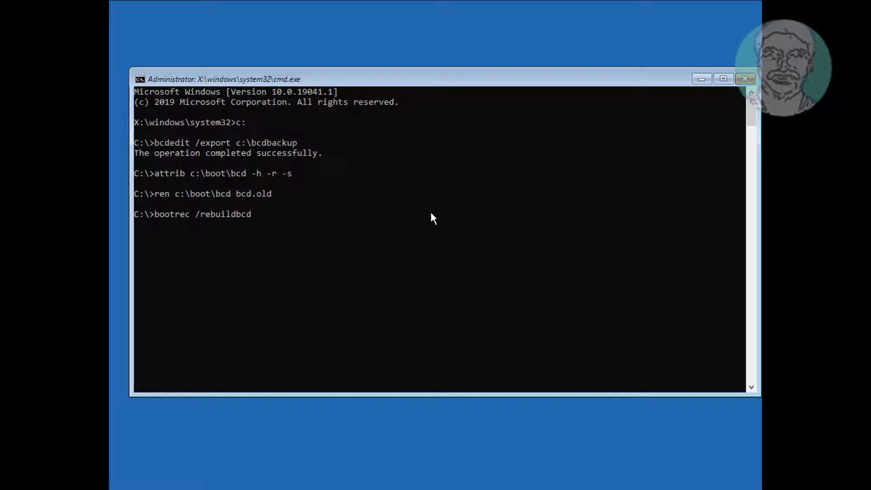
# - Rebuild the boot configuration with bootrec /rebuildbcd, adding all found installations including D:\Windows
pyautogui.press('Return')
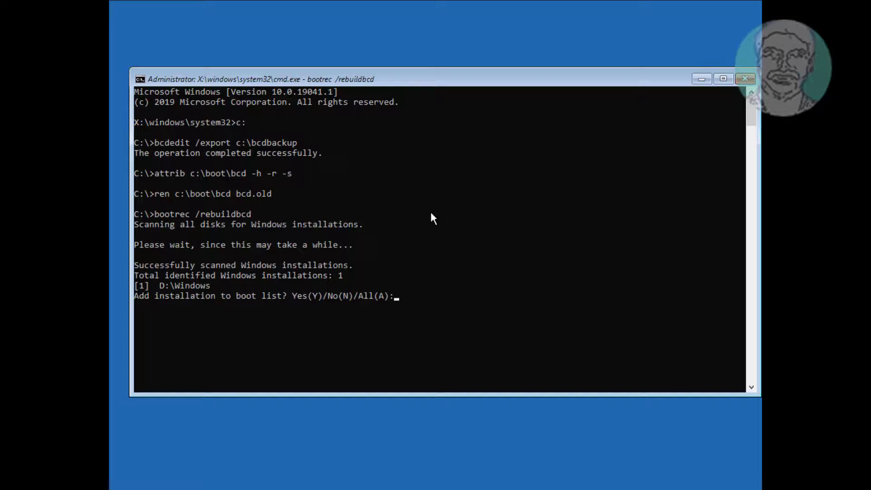
pyautogui.write('A')
pyautogui.press('Return')
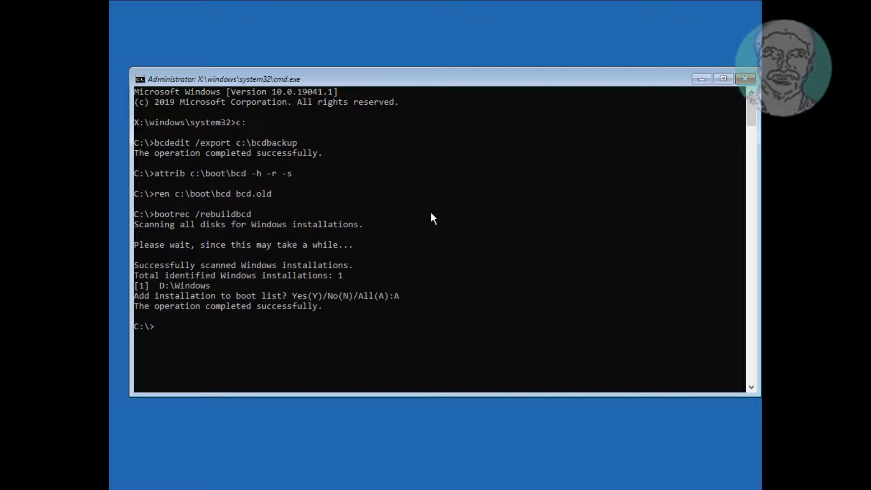
# - Exit the console and reopen Command Prompt from Troubleshoot > Advanced options
pyautogui.write('exit')
pyautogui.press('Return')
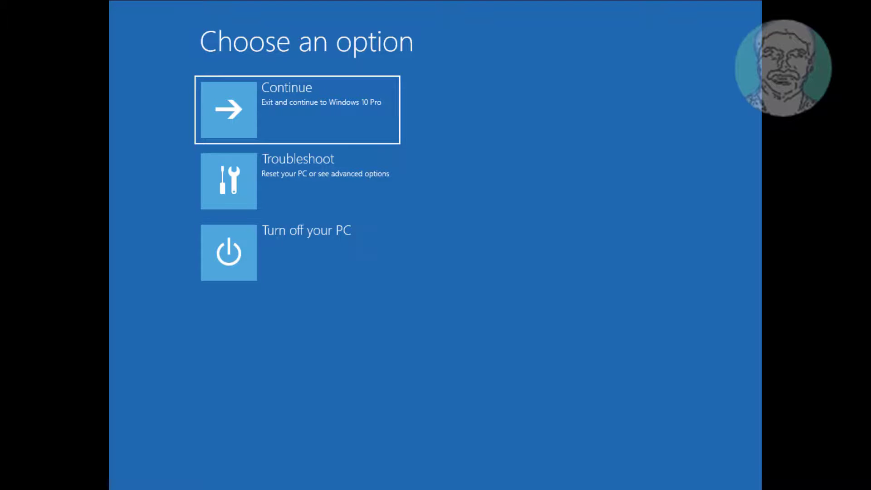
pyautogui.click(372, 189)
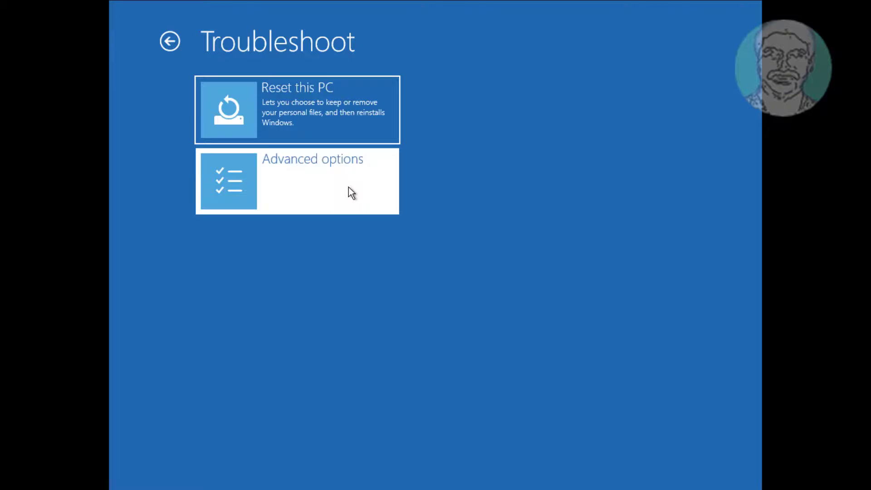
pyautogui.click(348, 186)
pyautogui.click(332, 253)
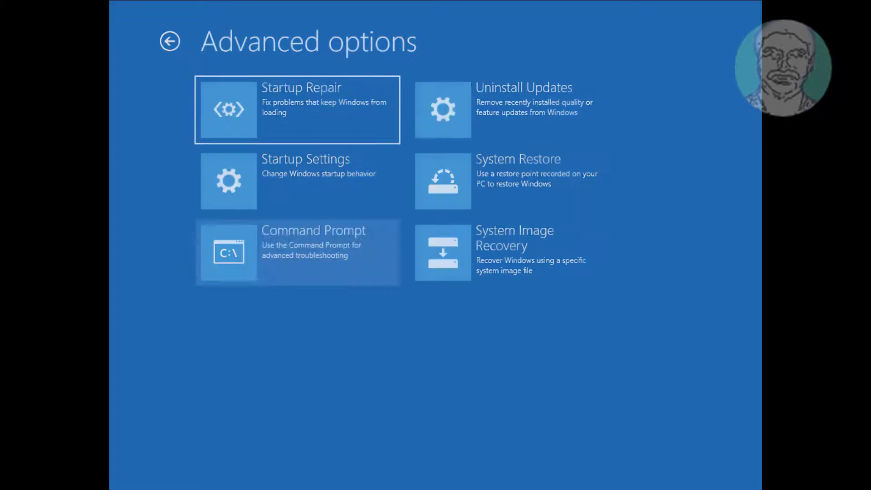
# - On drive C, run chkdsk /f /r with a forced dismount, then start sfc /scannow
pyautogui.write('c')
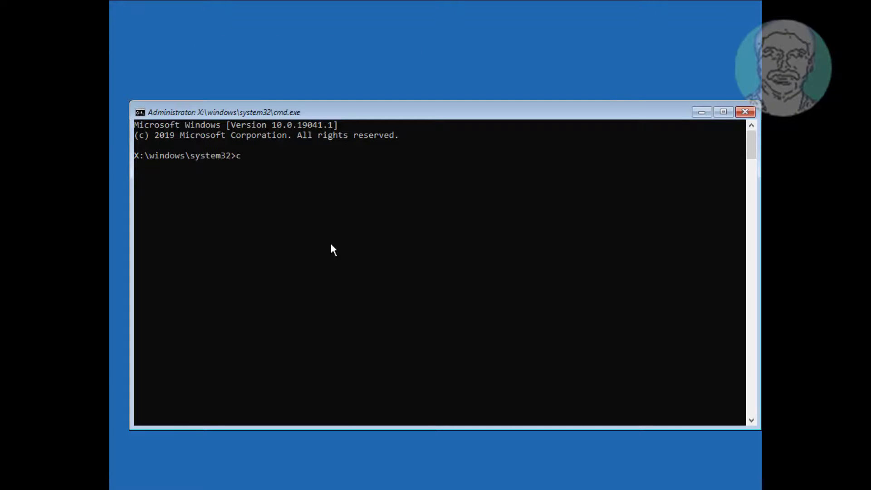
pyautogui.write(':')
pyautogui.press('Return')
pyautogui.write('chkdsk /f /r')
pyautogui.press('Return')
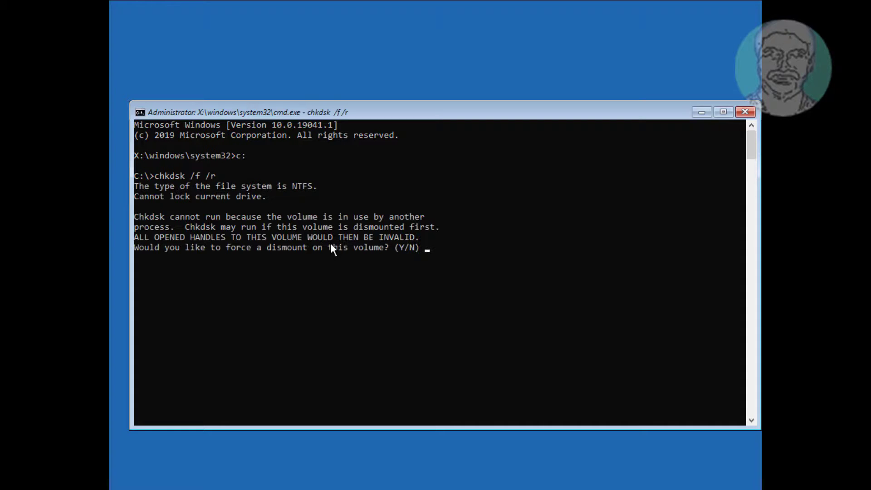
pyautogui.write('Y')
pyautogui.press('Return')
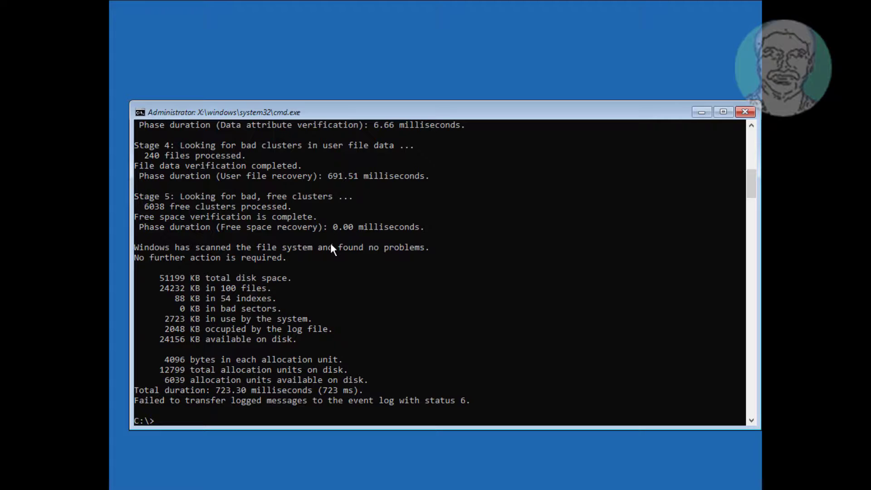
pyautogui.write('sfc /scannow')
pyautogui.press('Return')
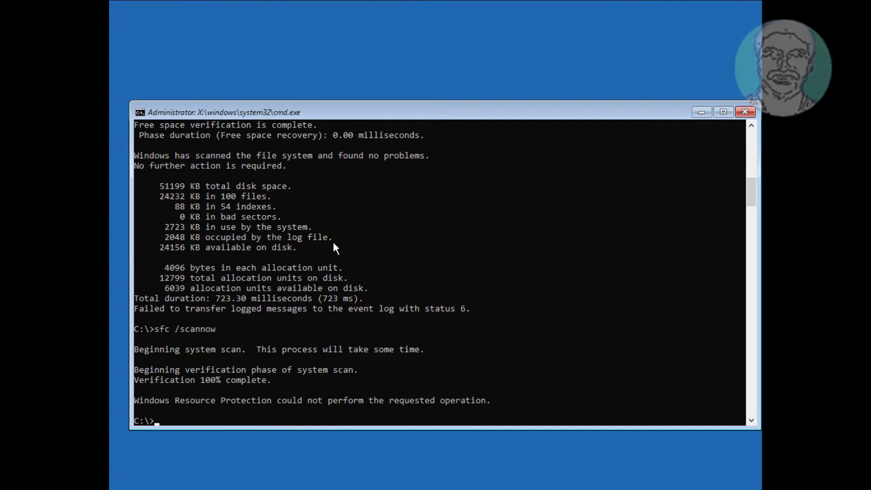
# - Exit the Command Prompt and choose Turn off your PC
pyautogui.write('t')
pyautogui.press('Return')
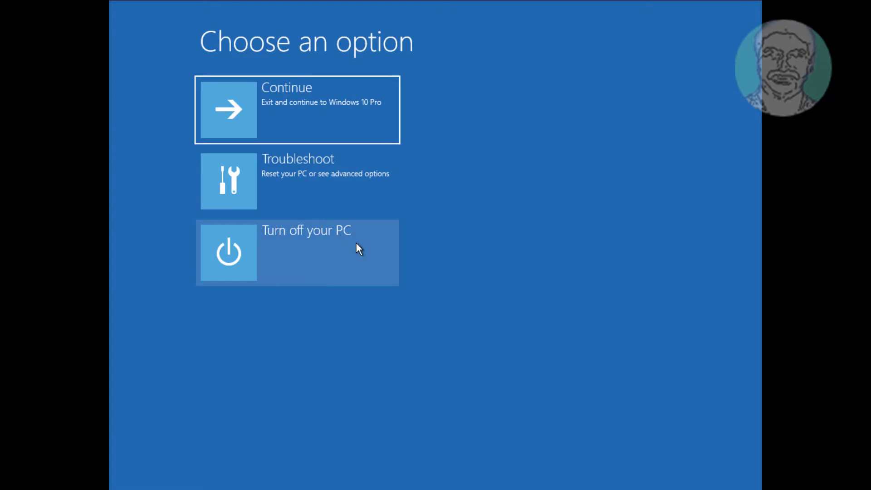
pyautogui.click(301, 97)
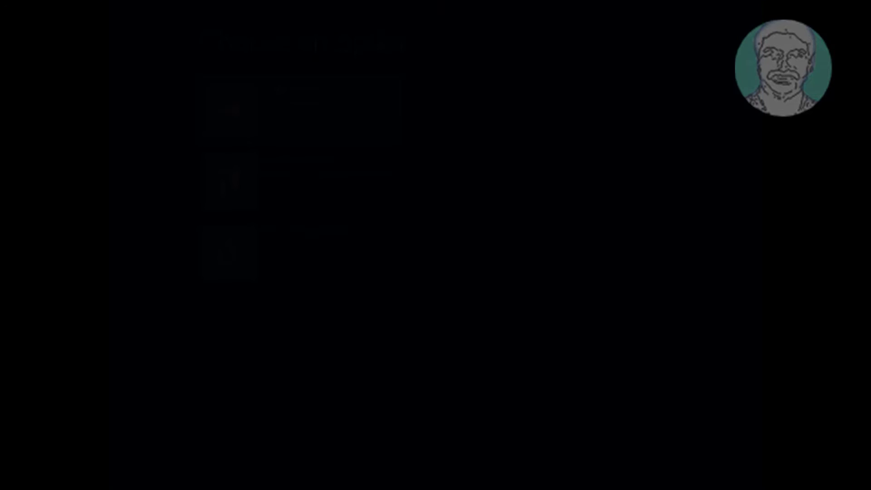